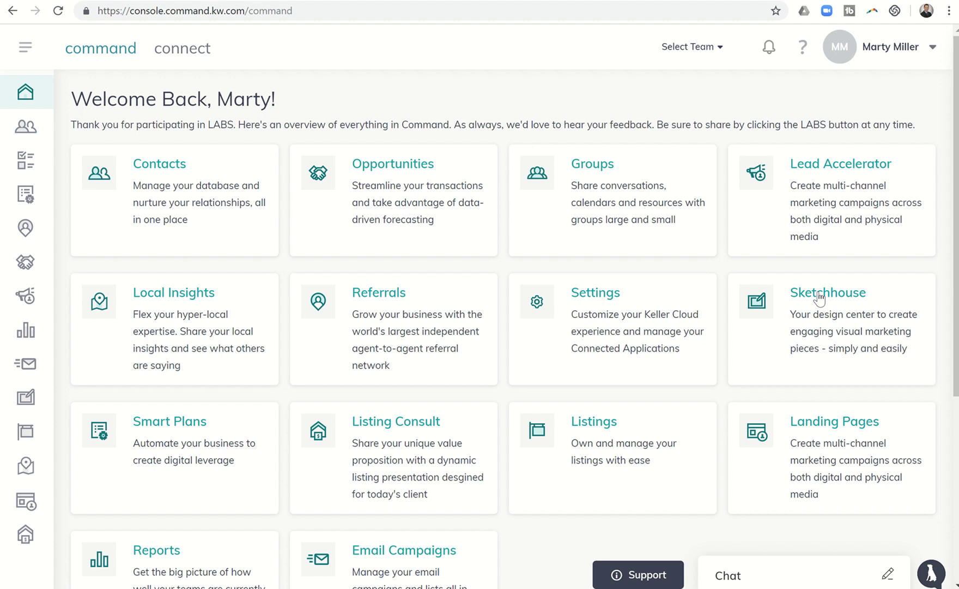
# Step: Start a new Social template from Sketchhouse to reach the Keller Williams template chooser
pyautogui.click(816, 296)
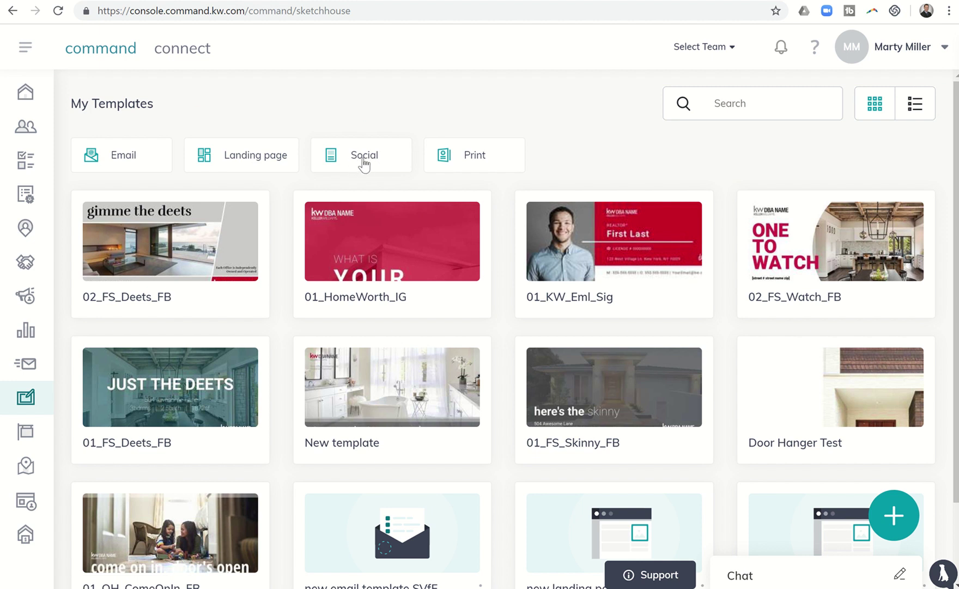
pyautogui.click(893, 514)
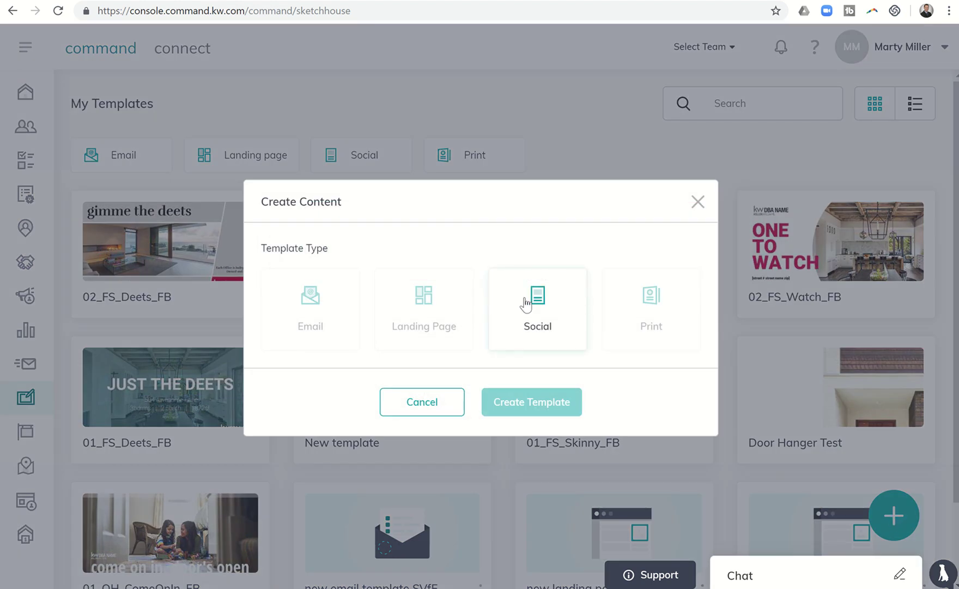
pyautogui.click(542, 308)
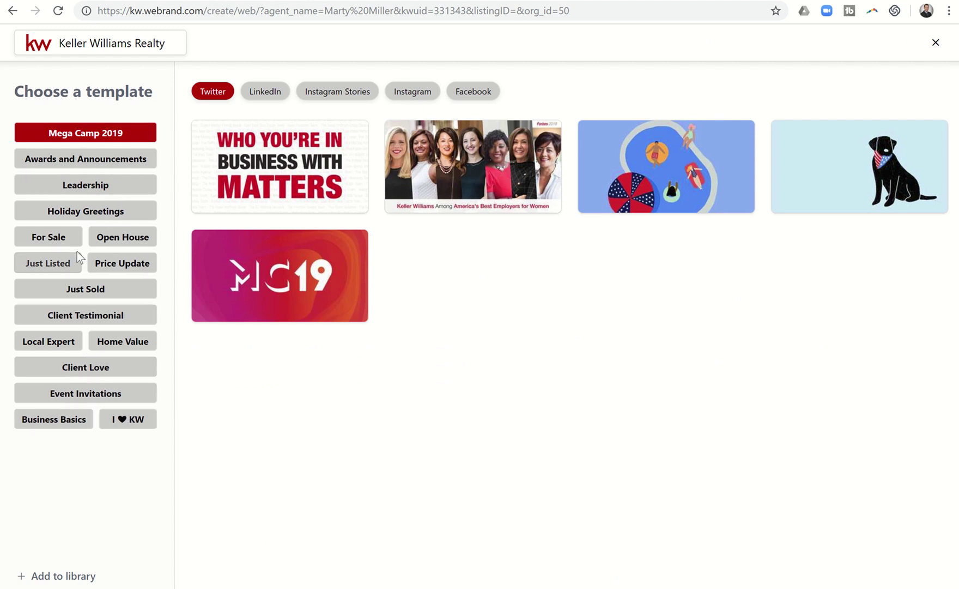
# Step: Open the 01_Just Listed_FB template from the Just Listed Facebook designs
pyautogui.click(48, 263)
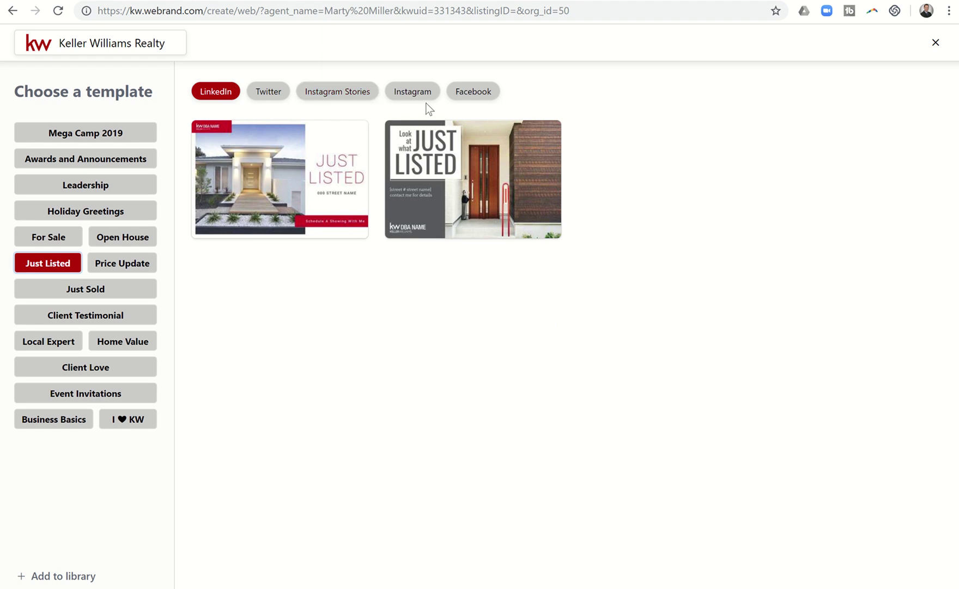
pyautogui.click(476, 93)
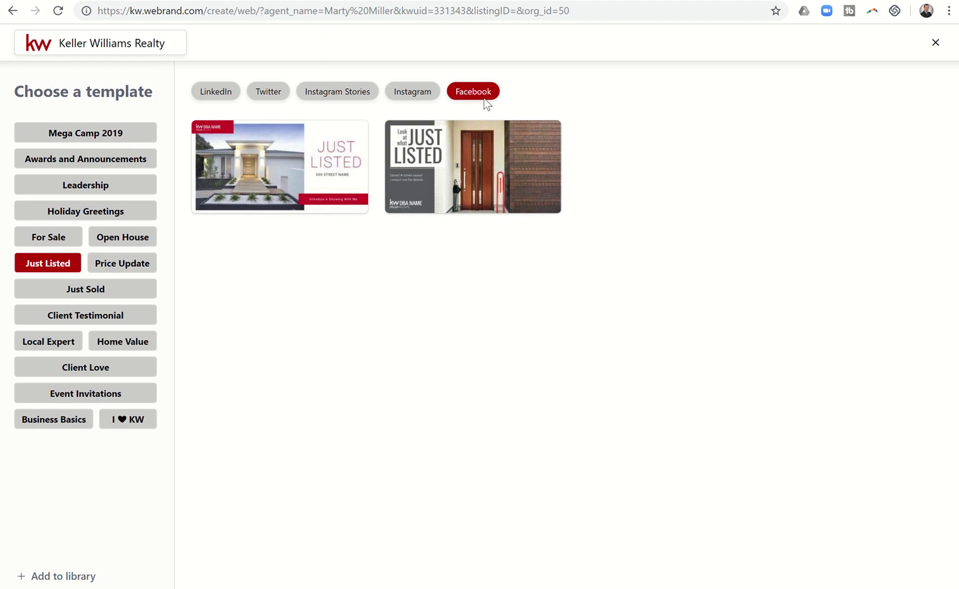
pyautogui.moveTo(301, 162)
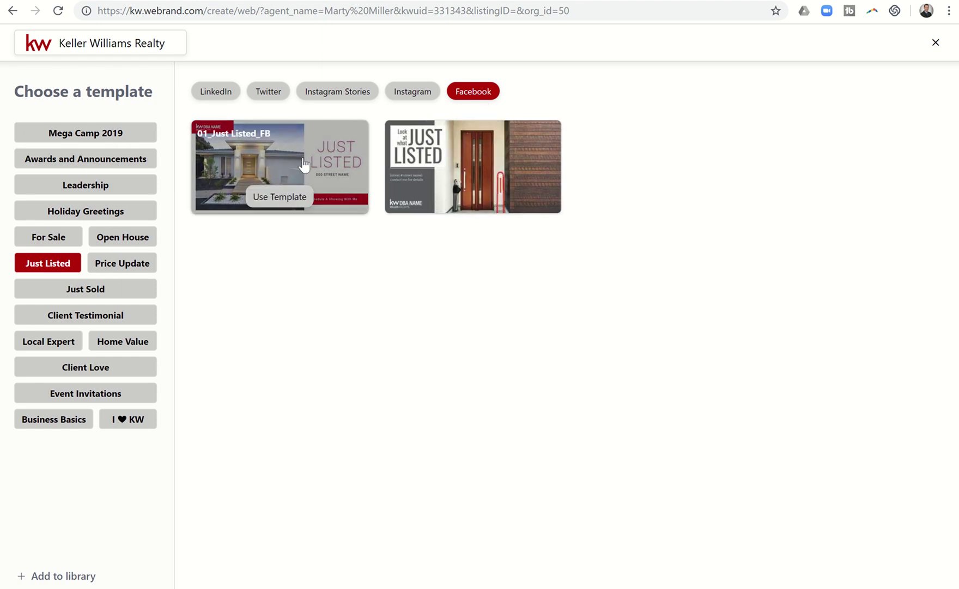
pyautogui.click(284, 197)
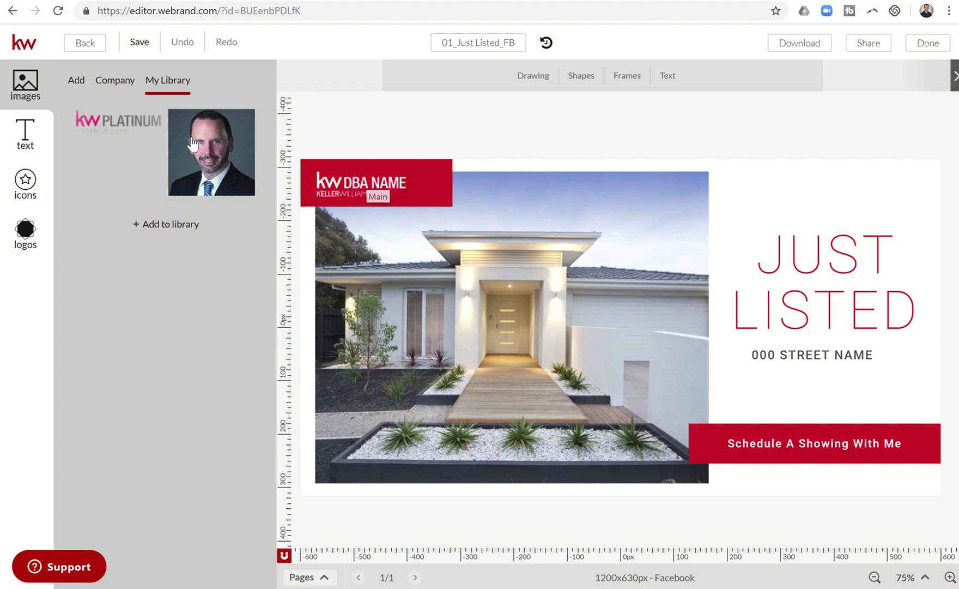
# Step: Show the company's KW Stock Images folder under My Library in the images panel
pyautogui.click(77, 87)
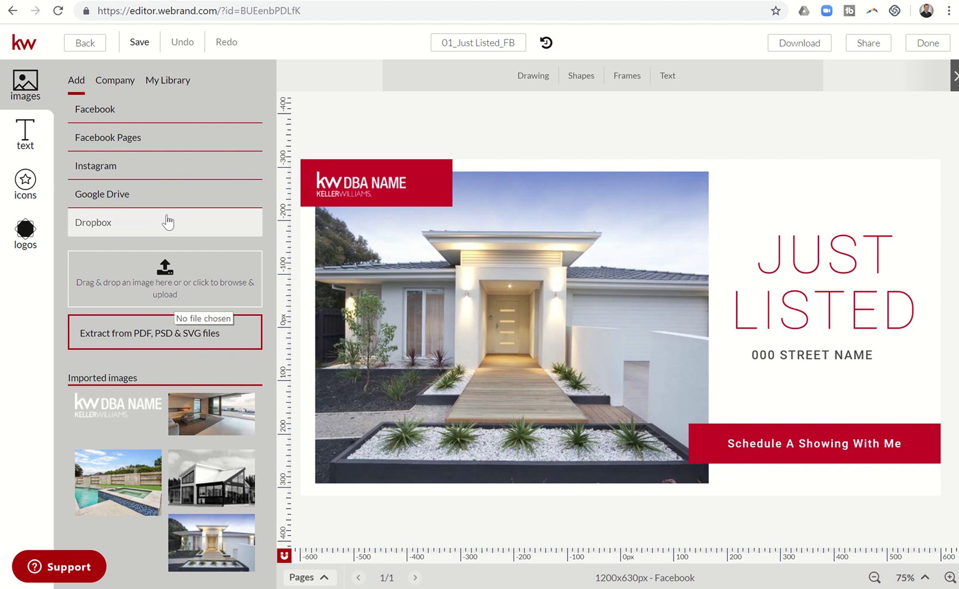
pyautogui.click(162, 83)
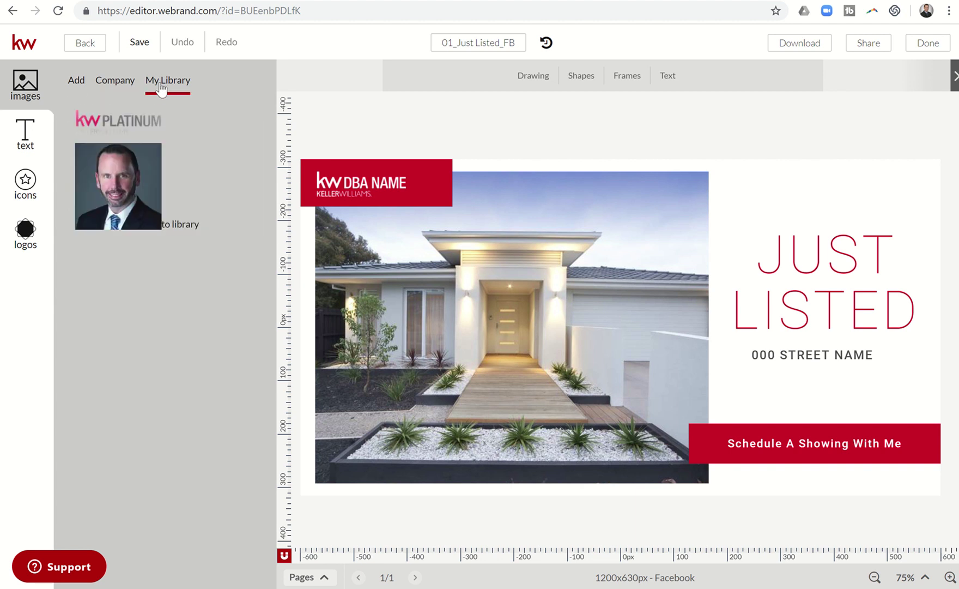
pyautogui.moveTo(126, 131)
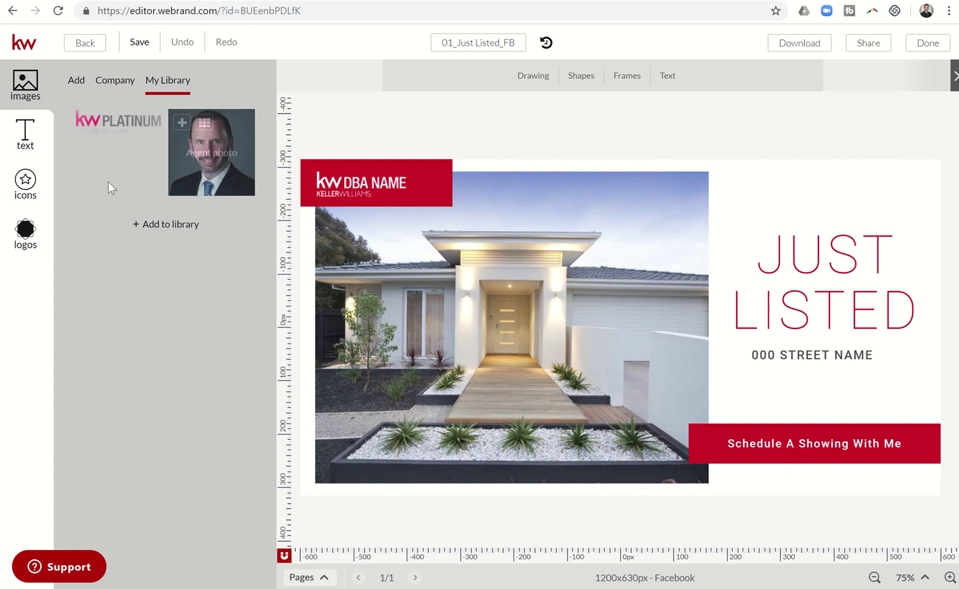
pyautogui.click(117, 82)
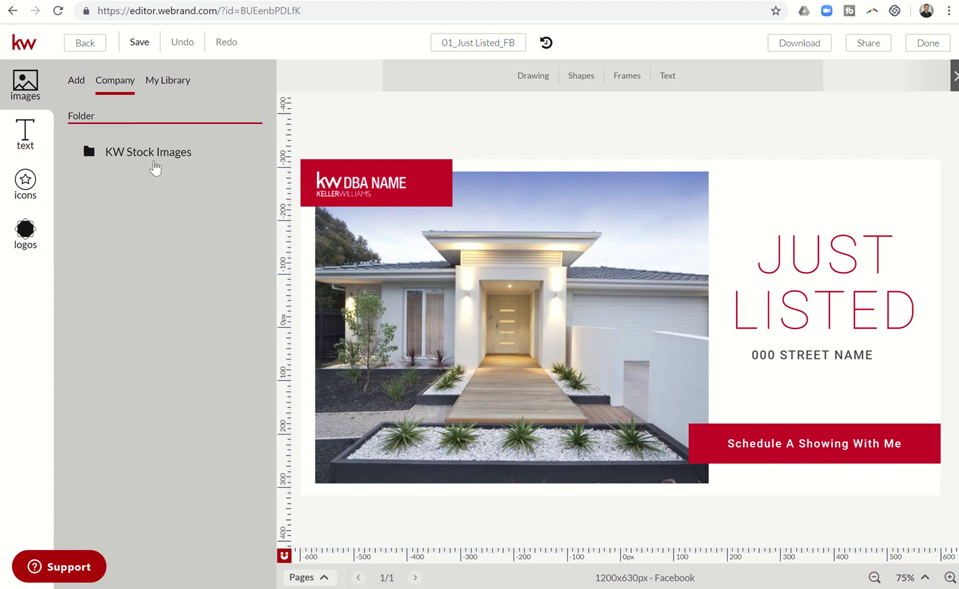
pyautogui.click(167, 156)
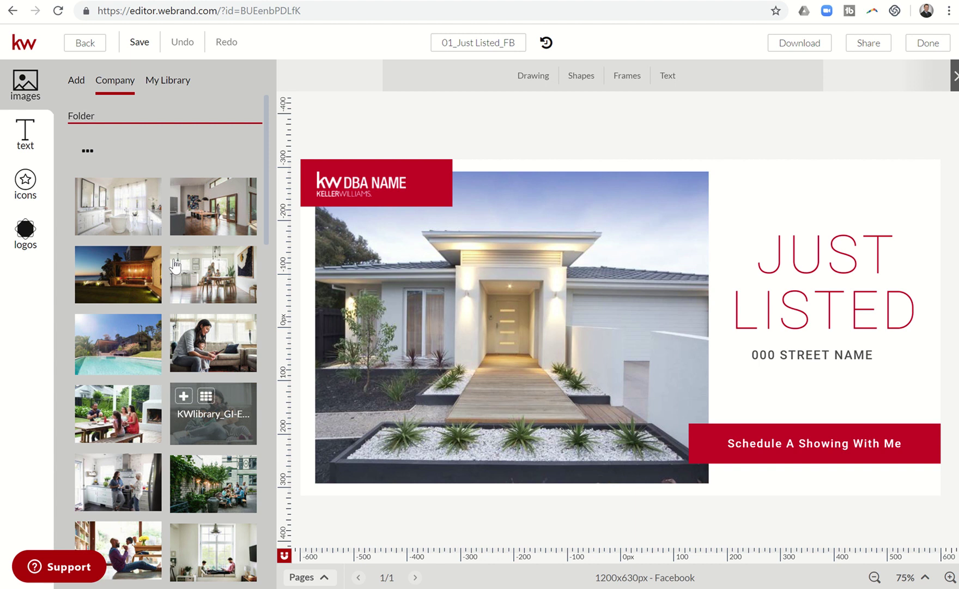
# Step: Add the KW Platinum logo from My Library and delete the DBA NAME logo
pyautogui.click(168, 91)
pyautogui.moveTo(132, 125)
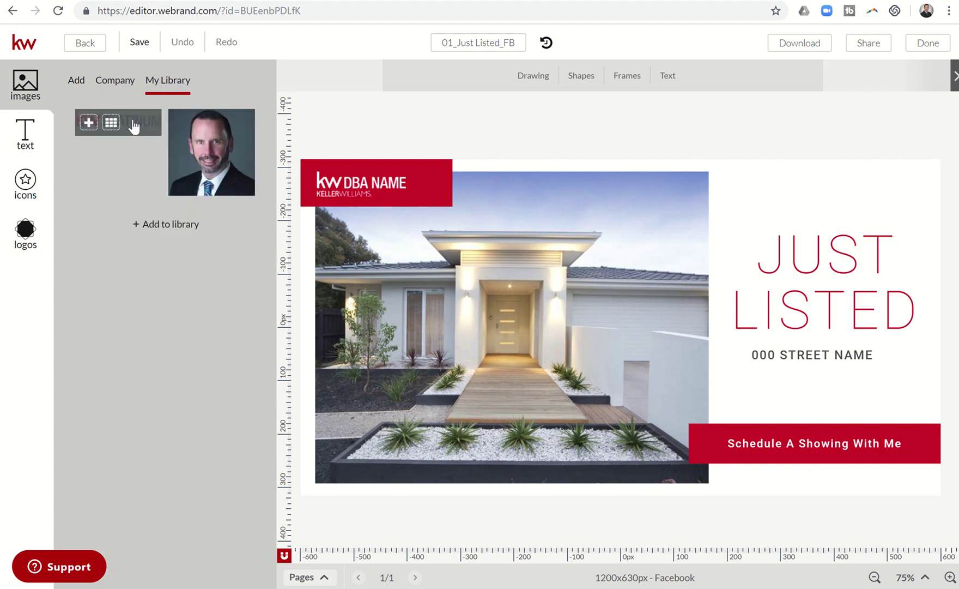
pyautogui.click(134, 127)
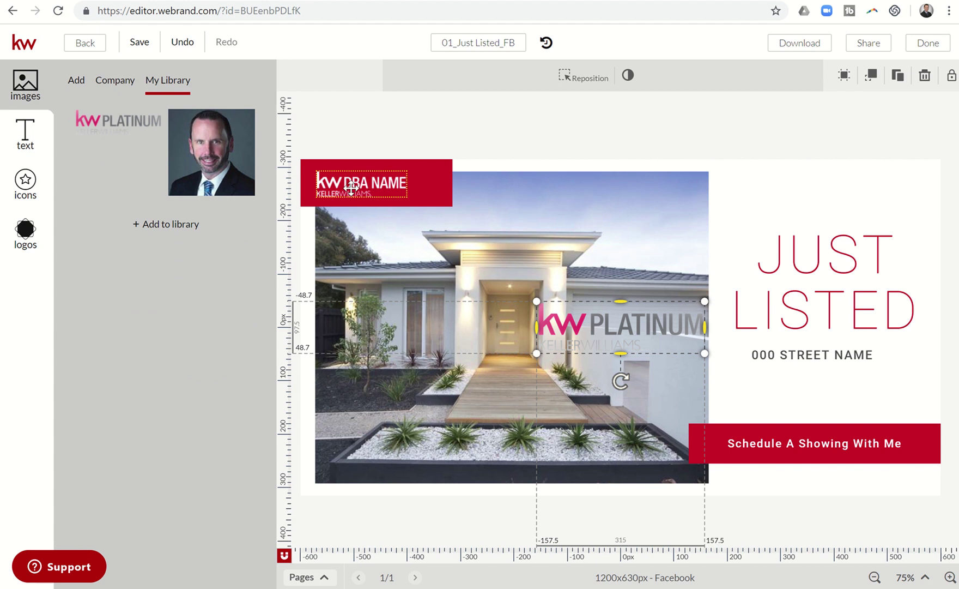
pyautogui.click(351, 188)
pyautogui.press('Delete')
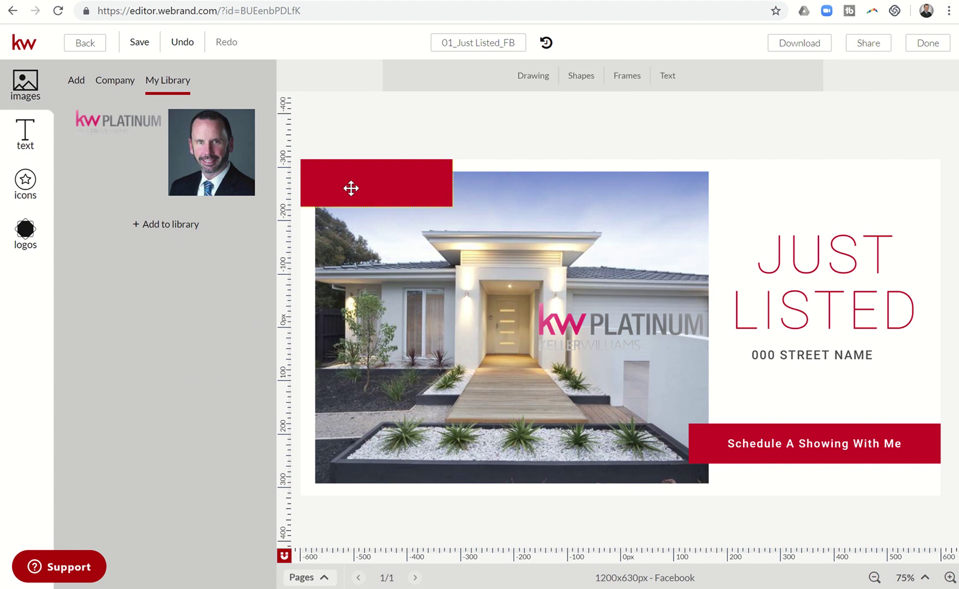
# Step: Place the KW Platinum logo in the top-left red box, shrunk to about 272 px wide
pyautogui.click(116, 125)
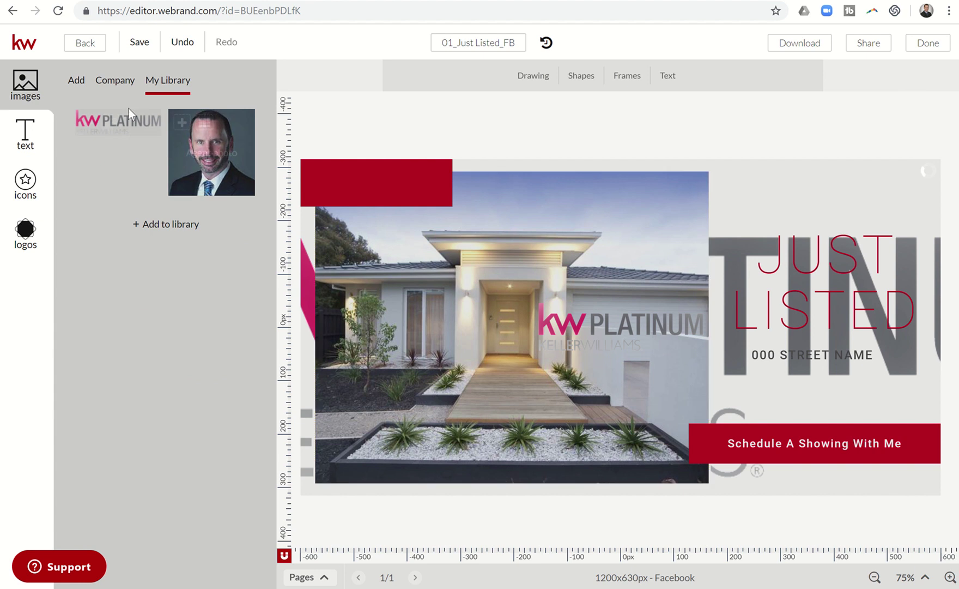
pyautogui.click(111, 122)
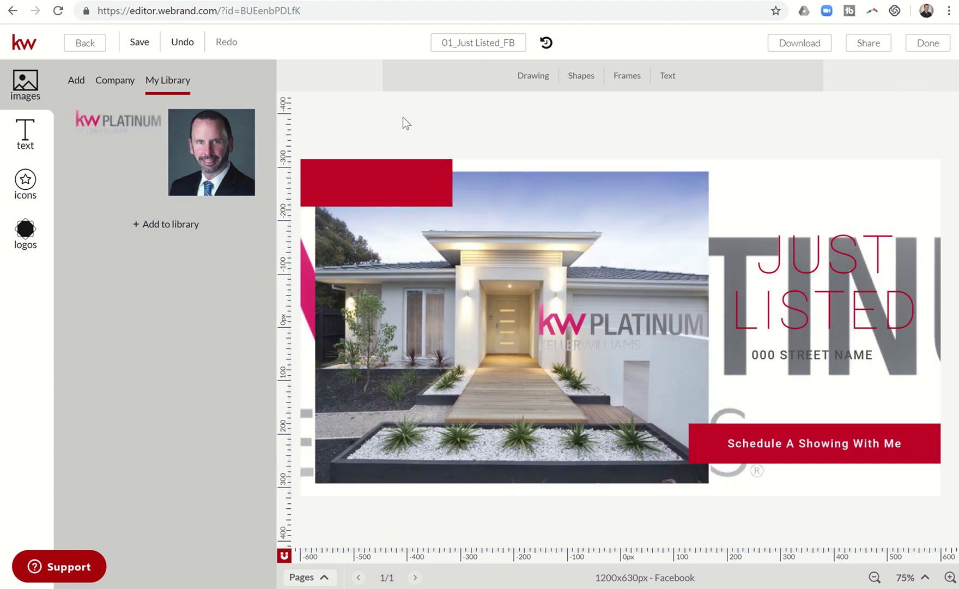
pyautogui.click(183, 43)
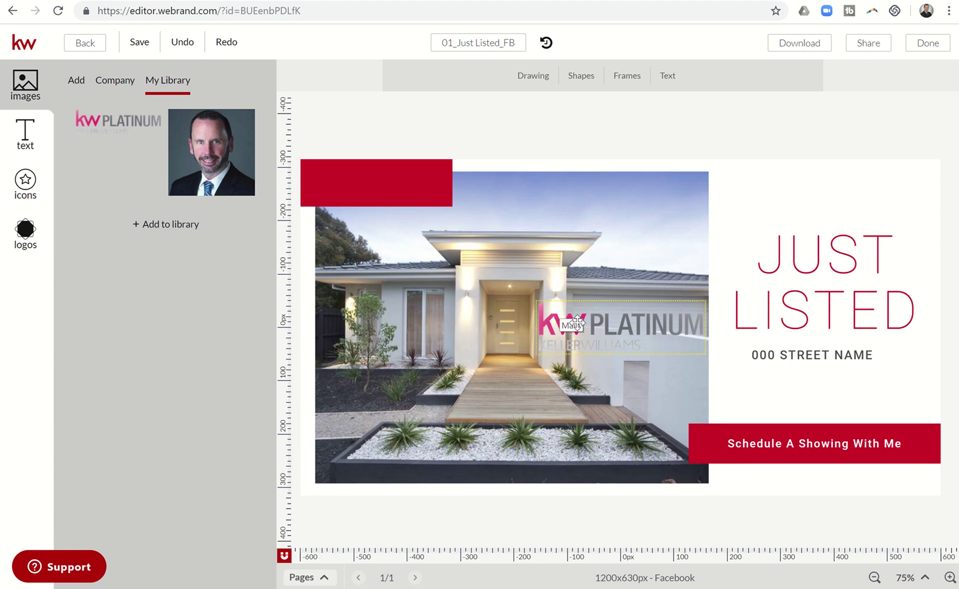
pyautogui.moveTo(532, 293); pyautogui.dragTo(344, 180)
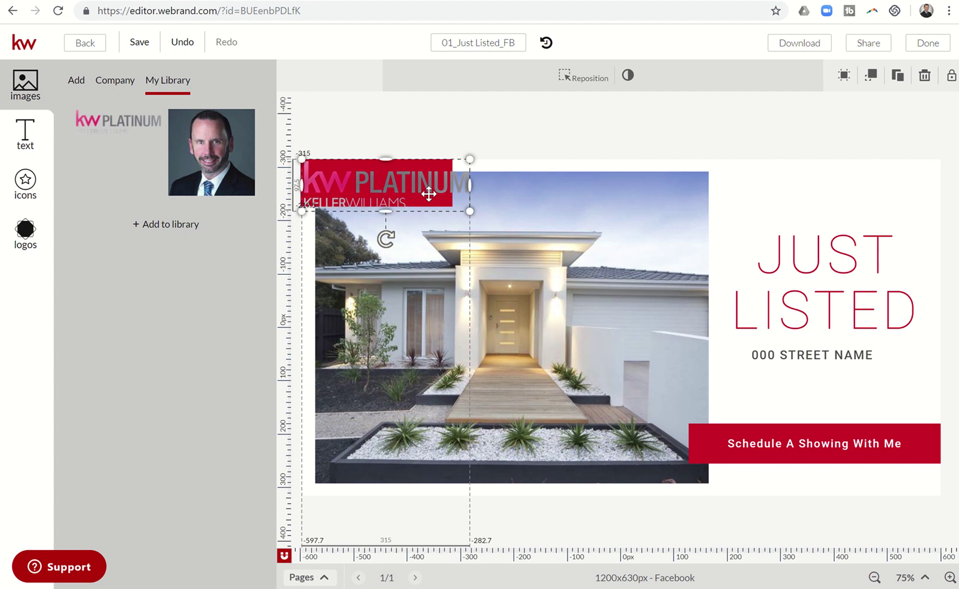
pyautogui.moveTo(469, 212); pyautogui.dragTo(425, 183)
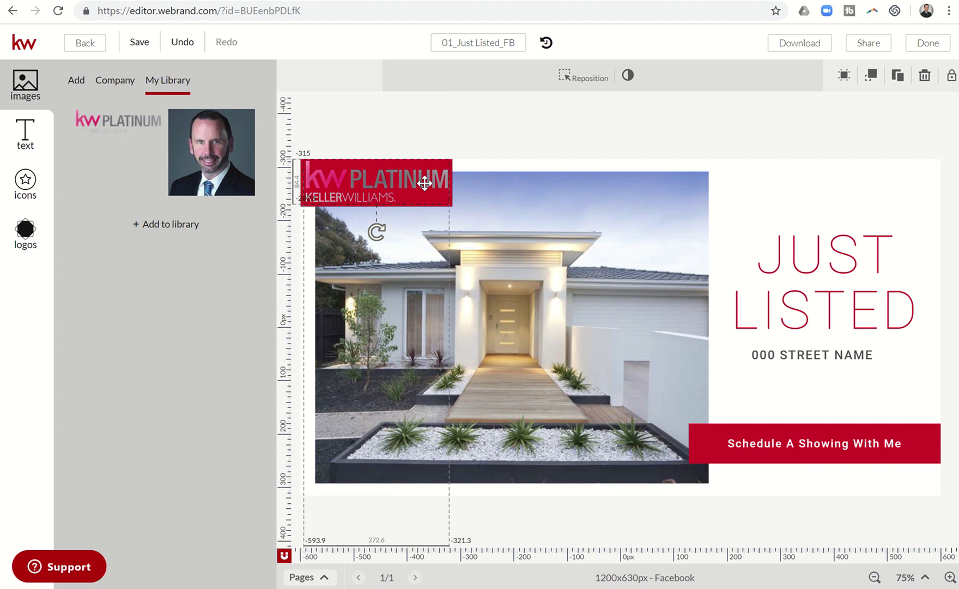
# Step: Replace the house photo with the backyard pool photo from Imported images
pyautogui.click(725, 195)
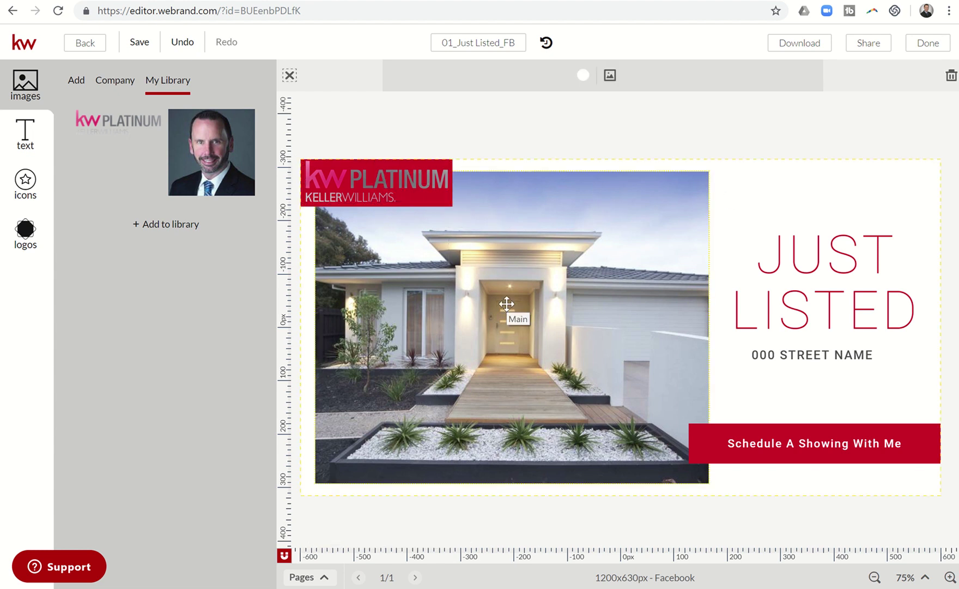
pyautogui.click(507, 303)
pyautogui.moveTo(182, 173)
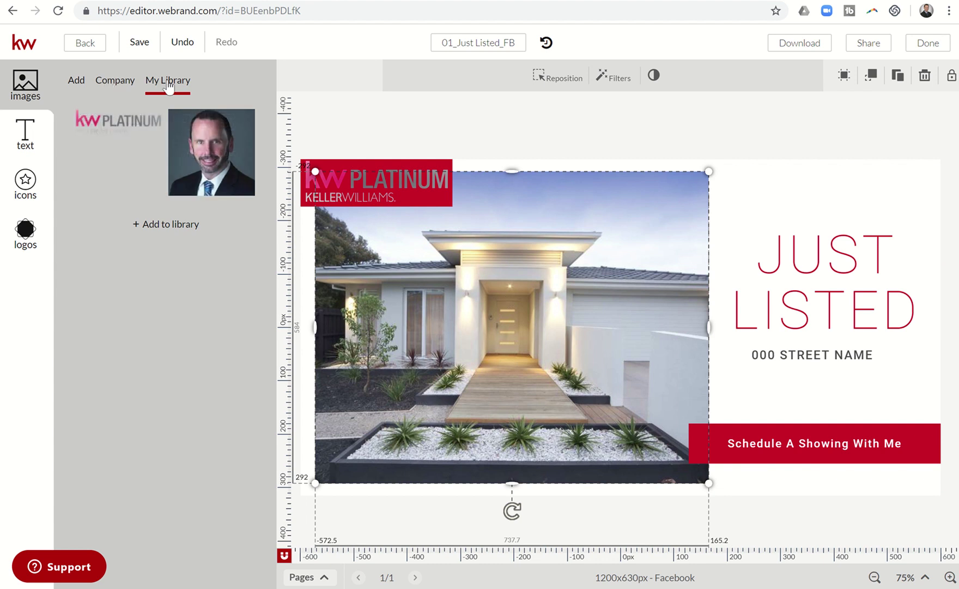
pyautogui.click(77, 83)
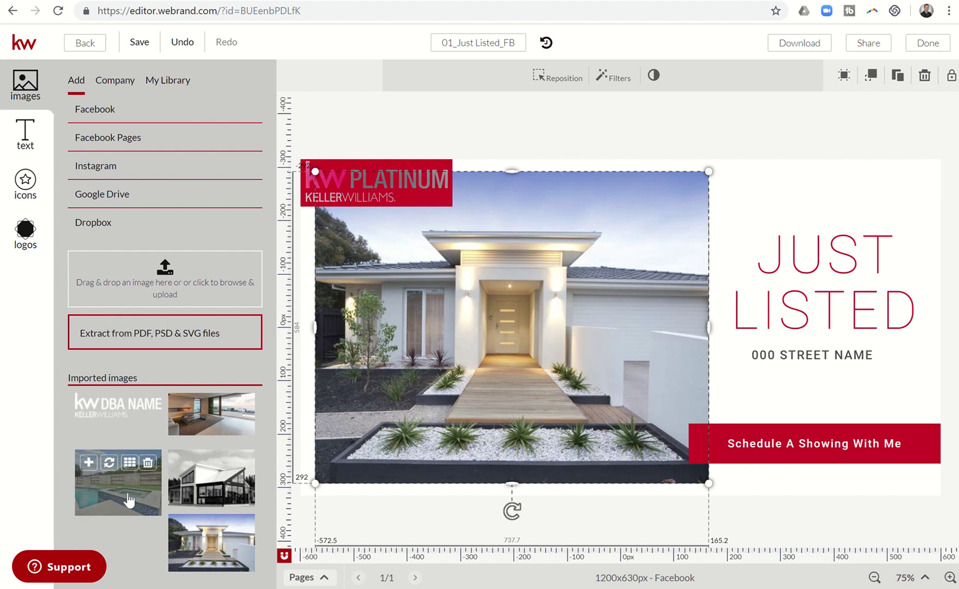
pyautogui.moveTo(129, 499); pyautogui.dragTo(453, 377)
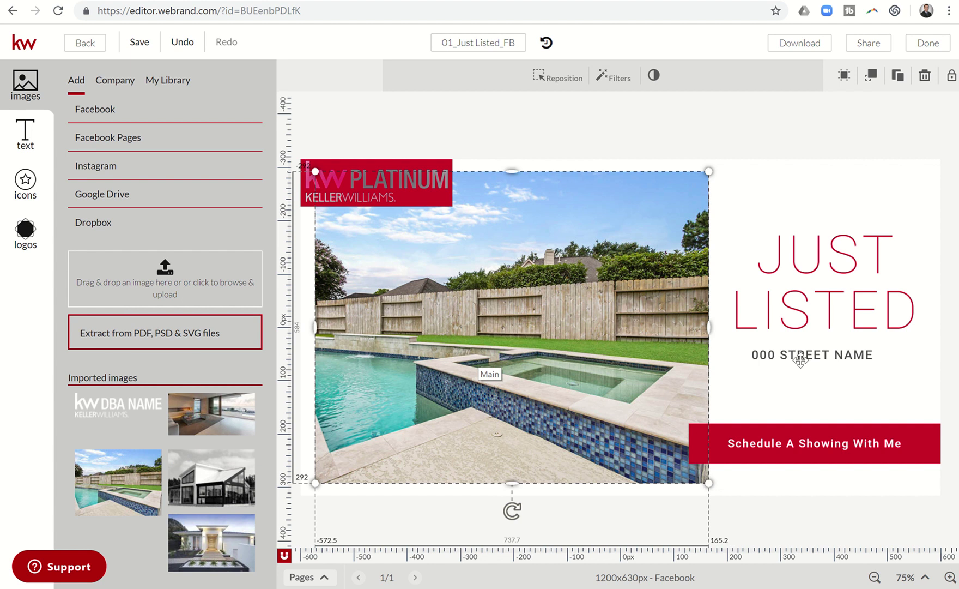
pyautogui.click(839, 355)
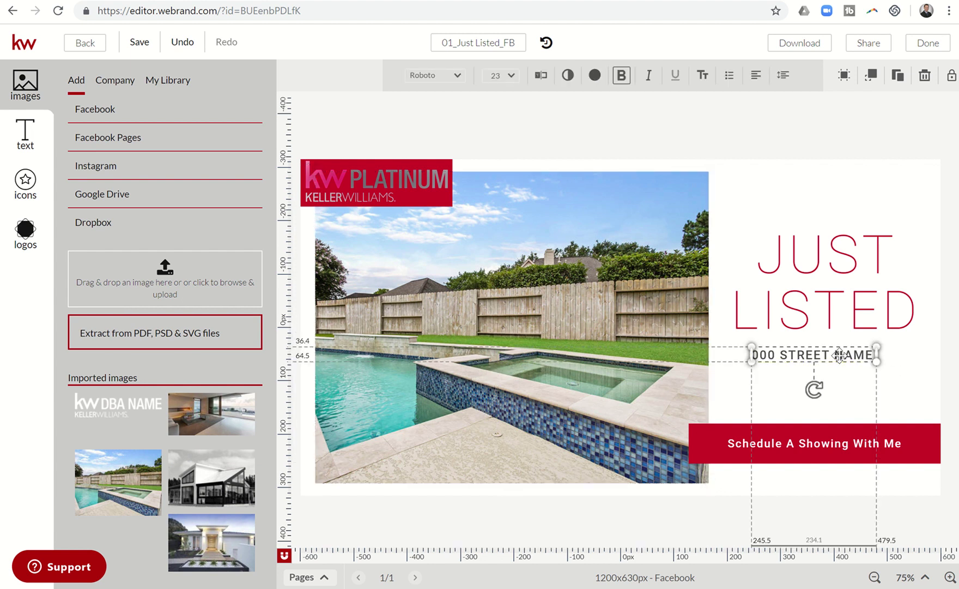
pyautogui.click(828, 357)
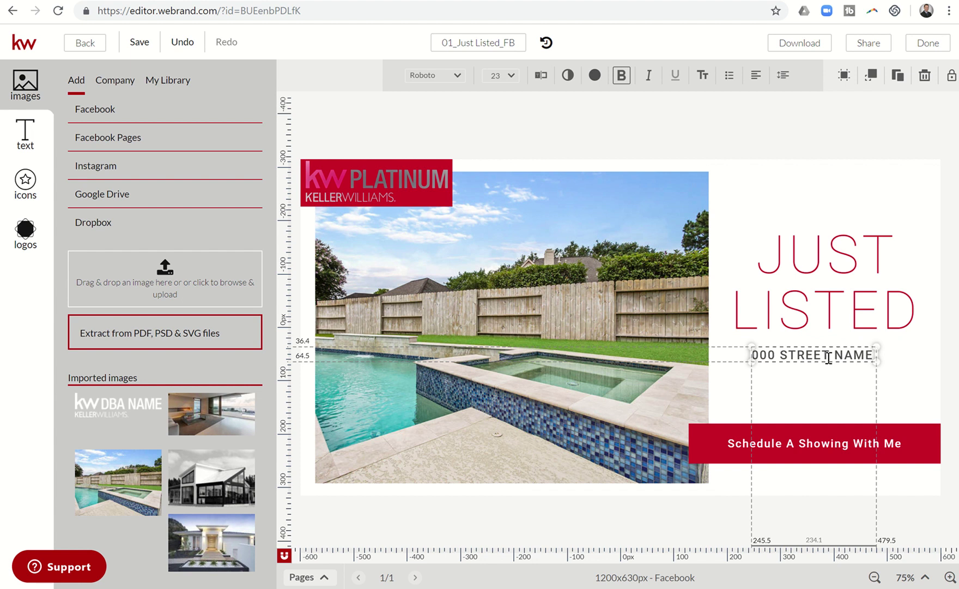
pyautogui.click(829, 356)
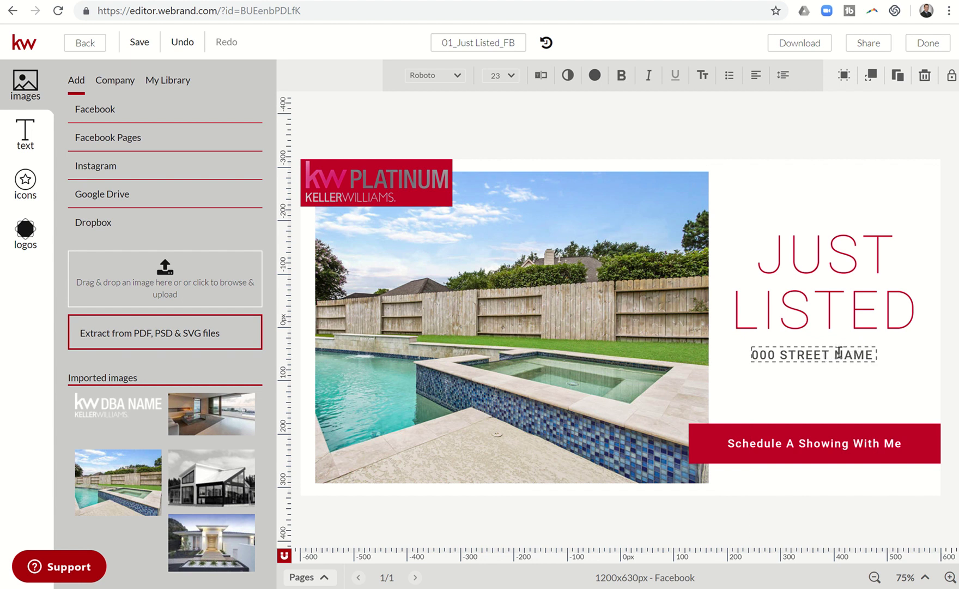
pyautogui.press('BackSpace')
pyautogui.press('BackSpace')
pyautogui.press('BackSpace')
pyautogui.press('BackSpace')
pyautogui.press('BackSpace')
pyautogui.press('BackSpace')
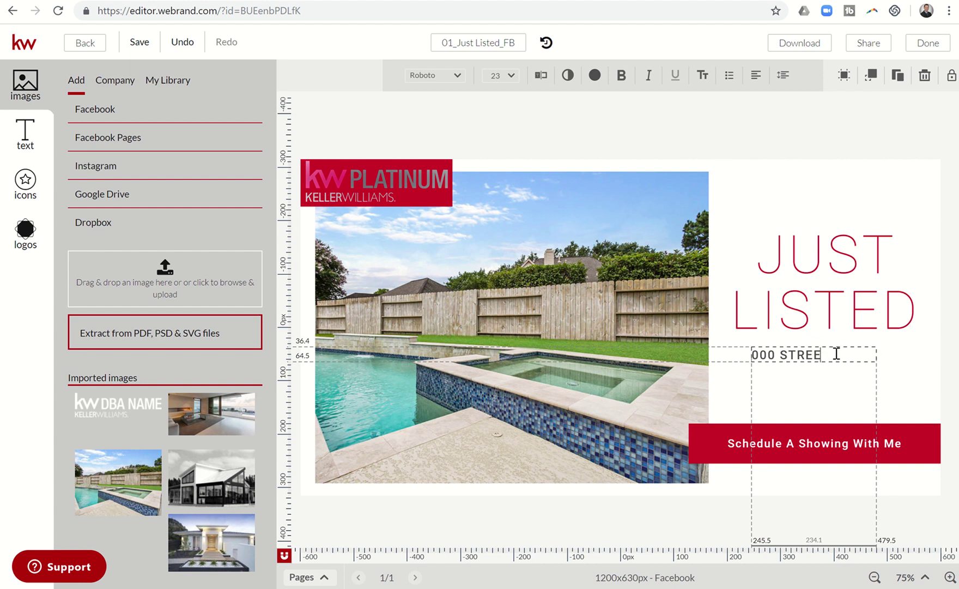
pyautogui.press('BackSpace')
pyautogui.press('BackSpace')
pyautogui.press('BackSpace')
pyautogui.press('BackSpace')
pyautogui.press('BackSpace')
pyautogui.press('BackSpace')
pyautogui.press('BackSpace')
pyautogui.press('BackSpace')
pyautogui.press('BackSpace')
pyautogui.write('1906 DAWN HOLL')
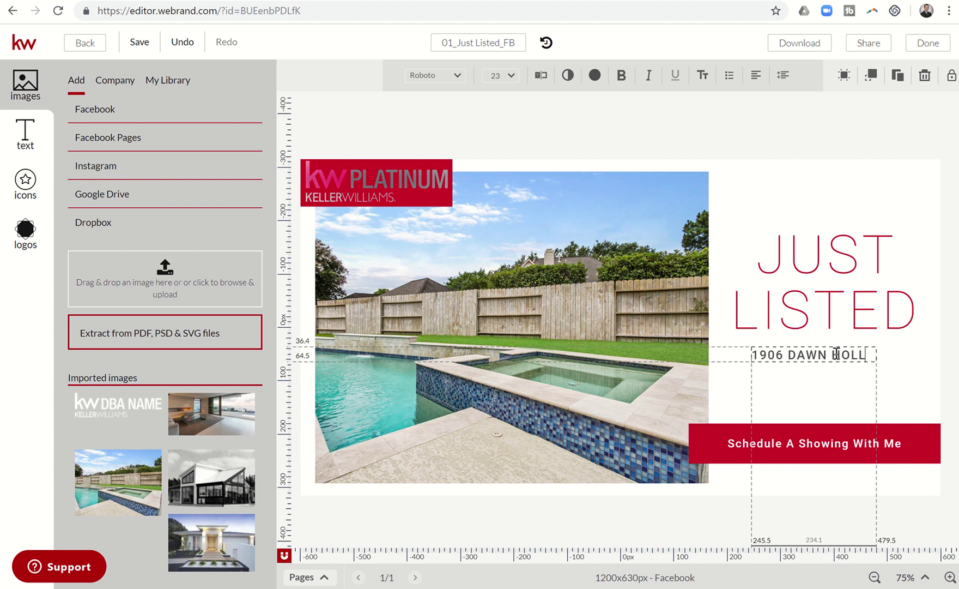
pyautogui.write('OW LN')
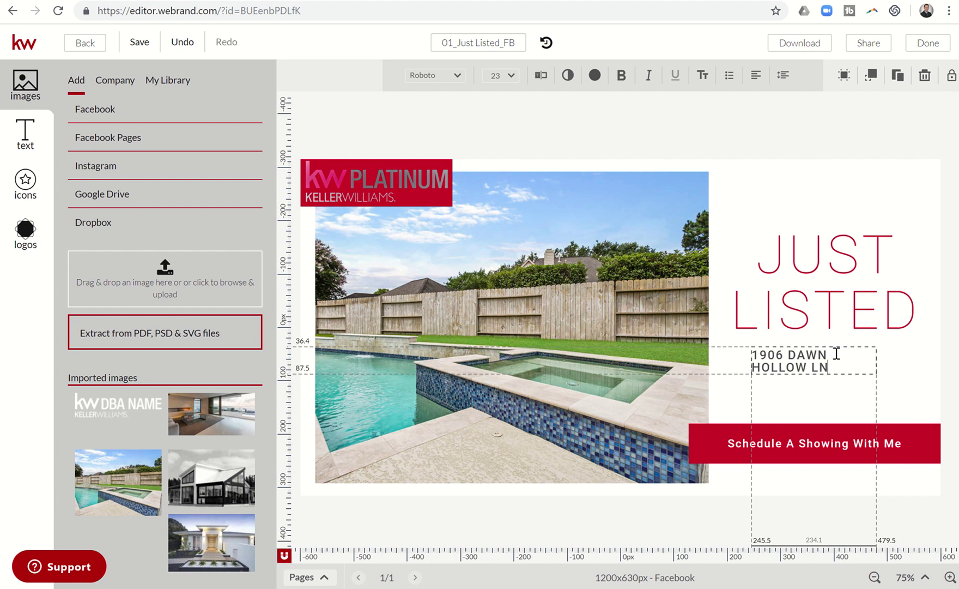
pyautogui.write('.')
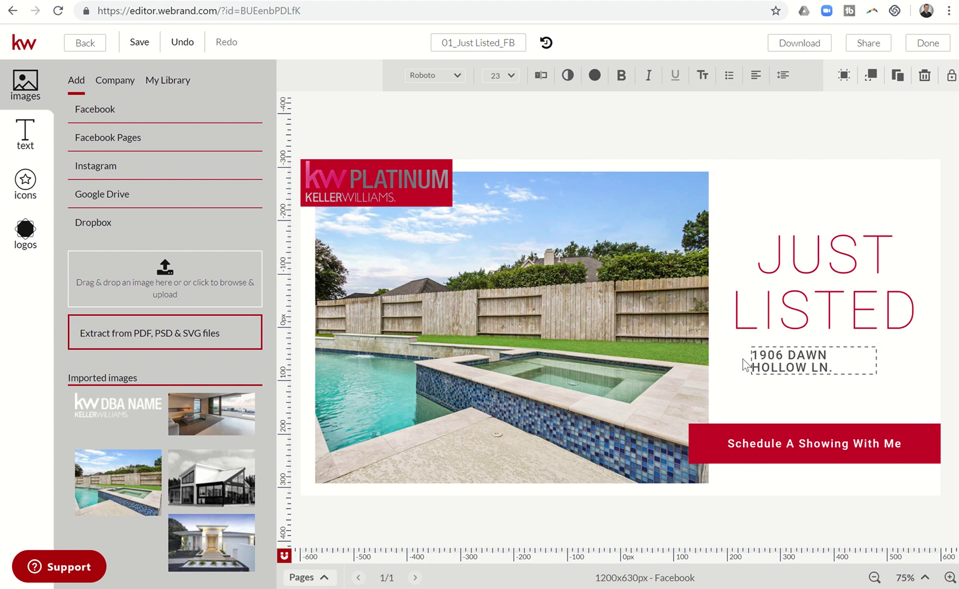
pyautogui.click(768, 355)
pyautogui.press('Escape')
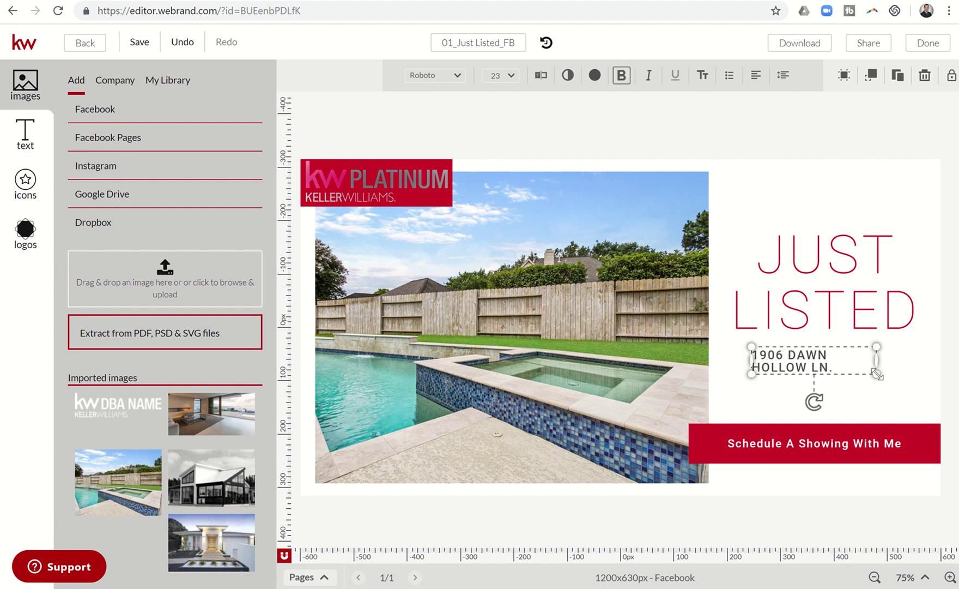
pyautogui.moveTo(876, 374); pyautogui.dragTo(915, 360)
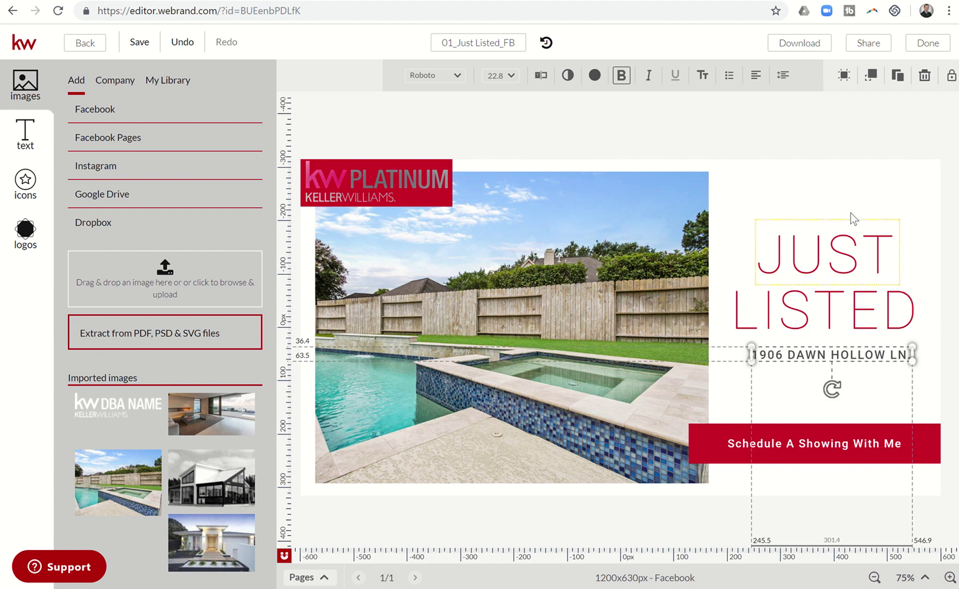
pyautogui.click(826, 195)
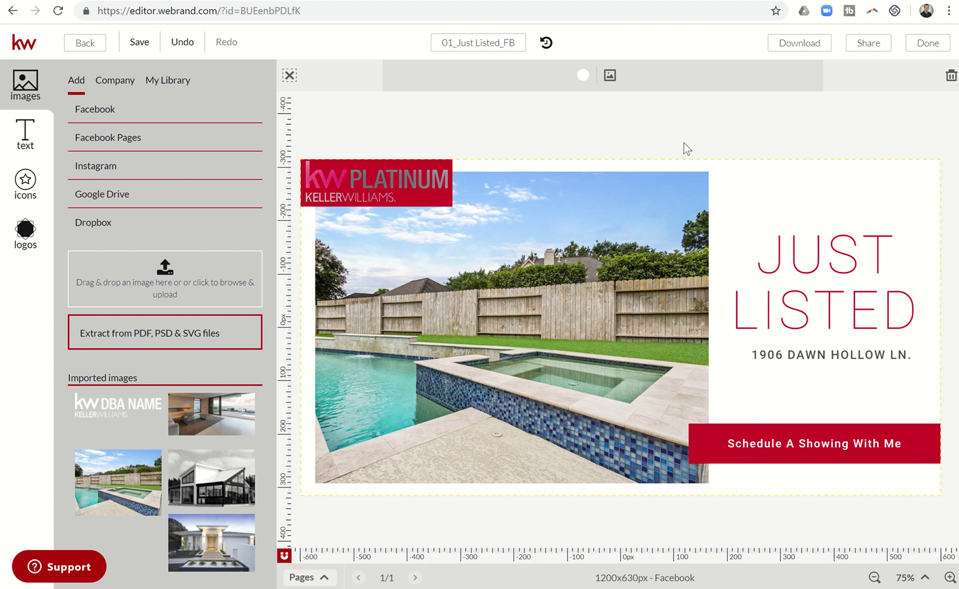
pyautogui.click(515, 48)
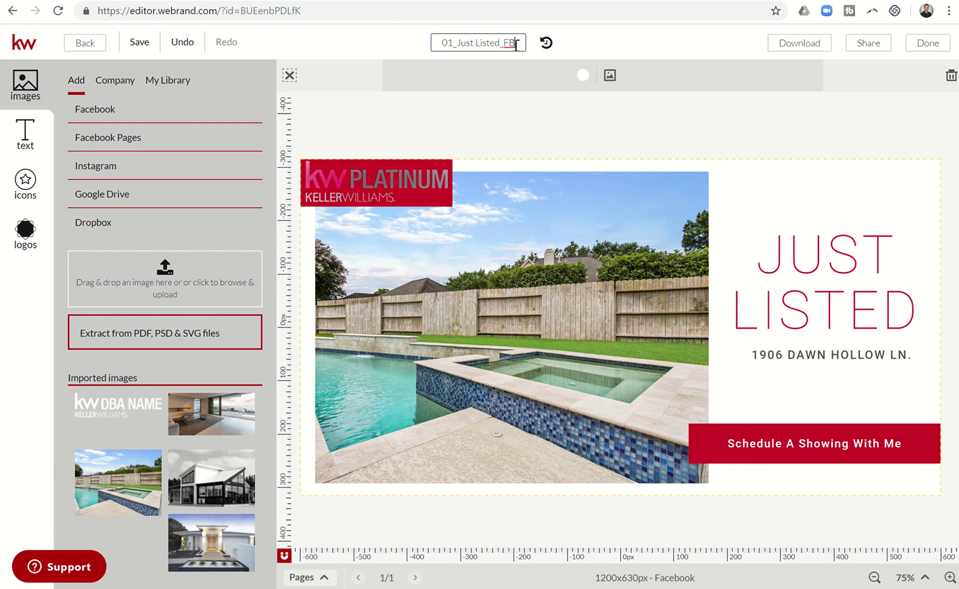
pyautogui.moveTo(514, 43); pyautogui.dragTo(354, 26)
pyautogui.write('190')
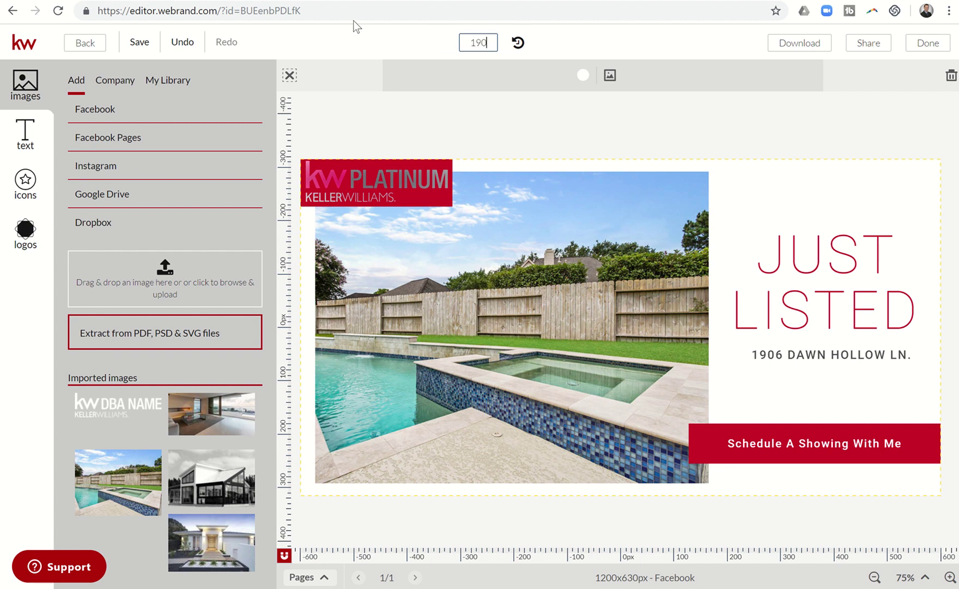
pyautogui.write('6 Dawn')
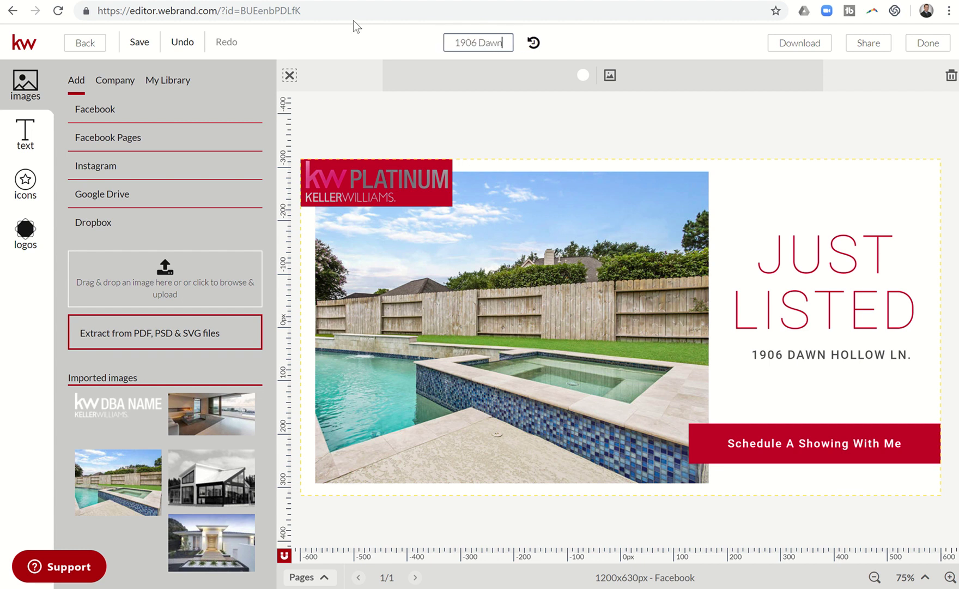
pyautogui.write(' Hollow Just Listed')
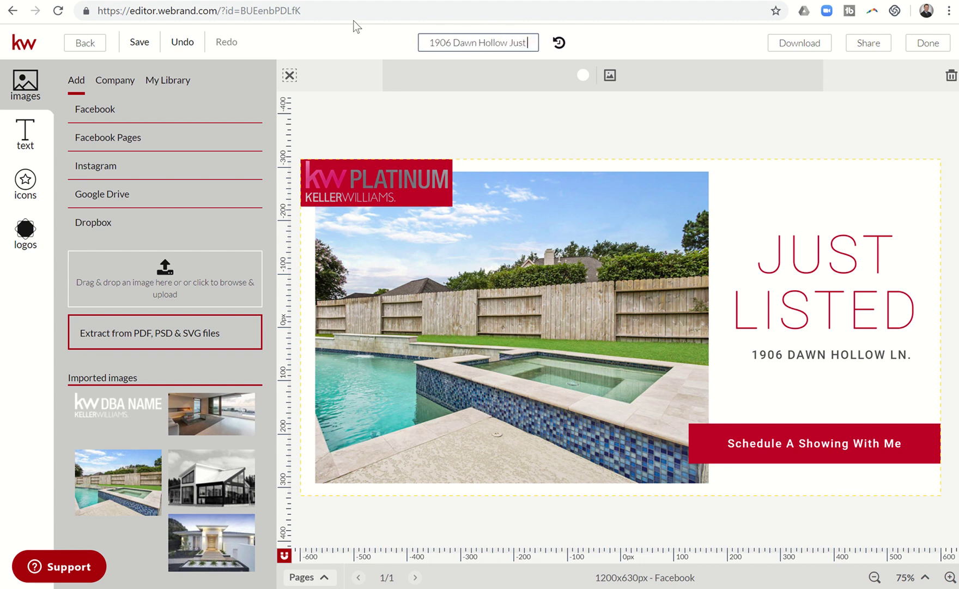
pyautogui.click(518, 122)
pyautogui.click(139, 43)
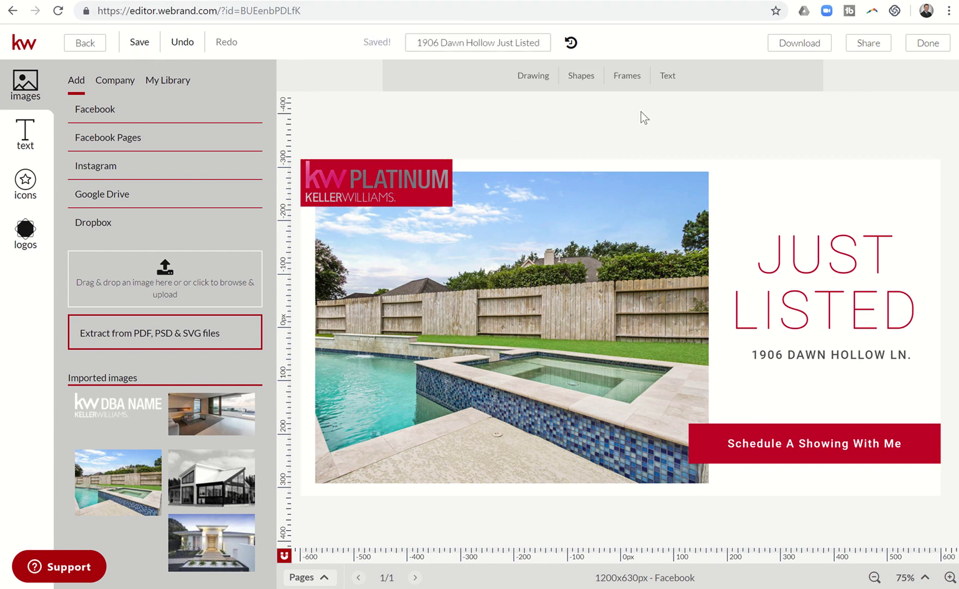
pyautogui.click(814, 48)
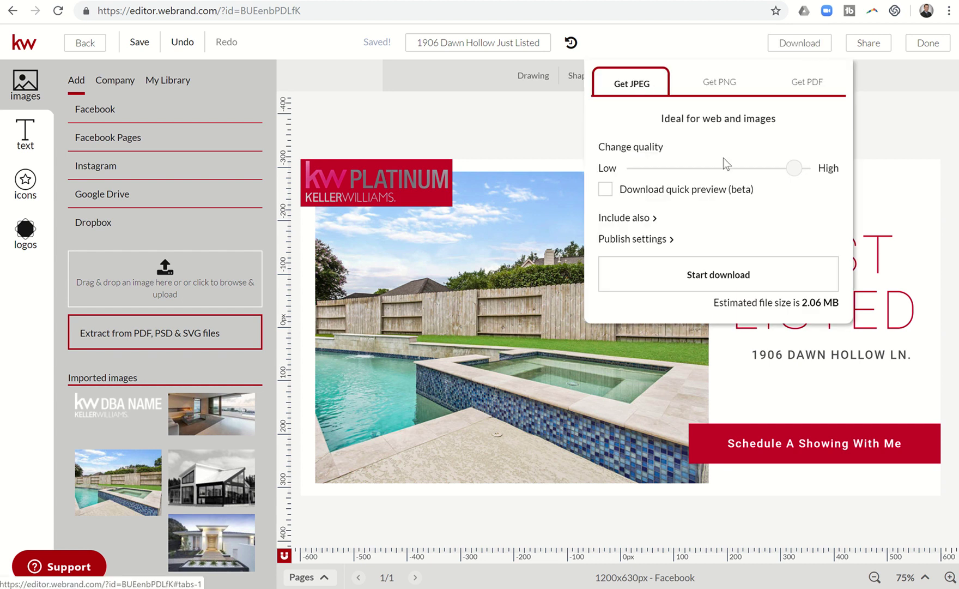
# Step: Download the design as a quality-100 JPEG and open the downloaded file
pyautogui.moveTo(794, 170); pyautogui.dragTo(823, 174)
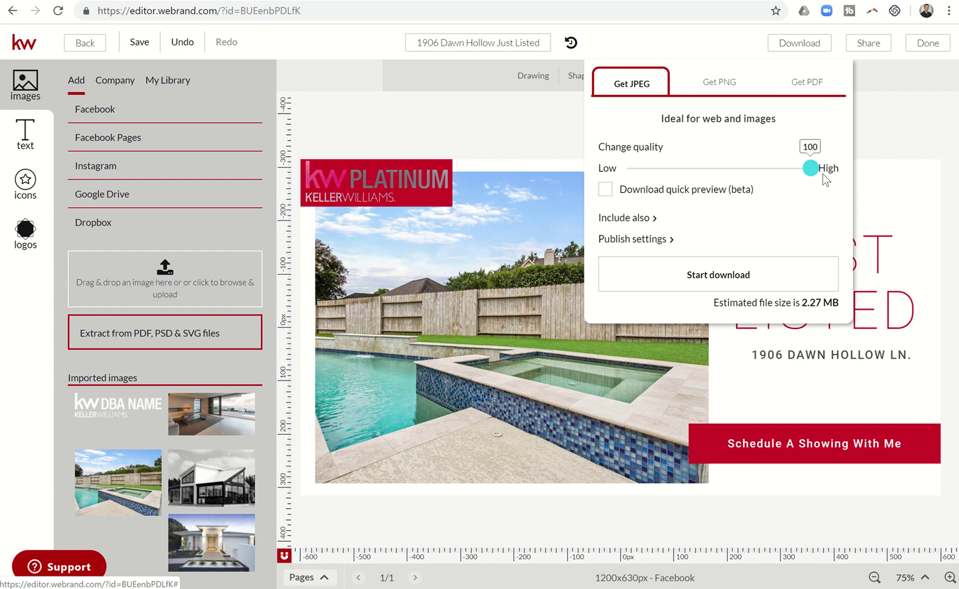
pyautogui.click(706, 276)
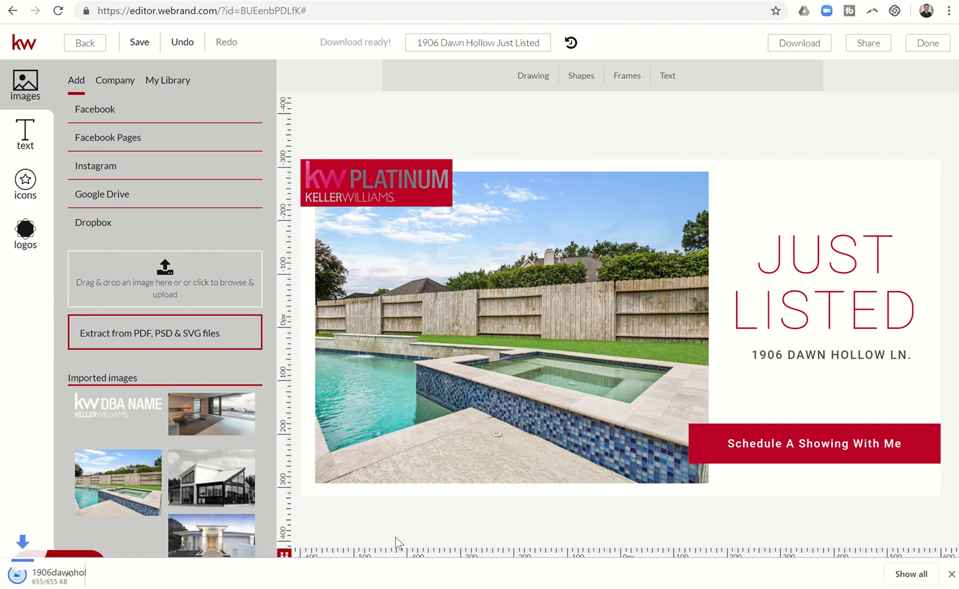
pyautogui.click(81, 576)
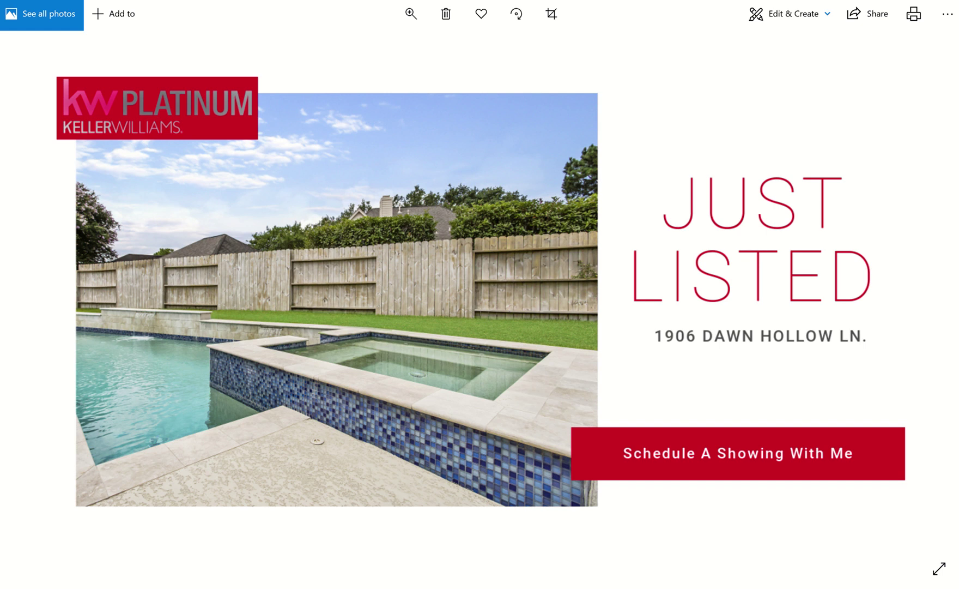
pyautogui.hotkey('alt', 'F4')
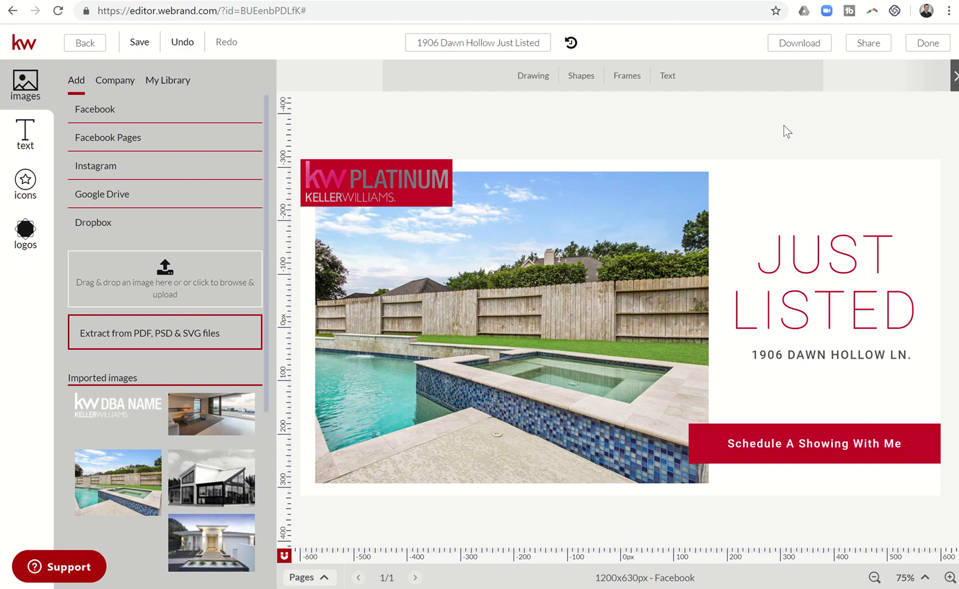
pyautogui.click(865, 43)
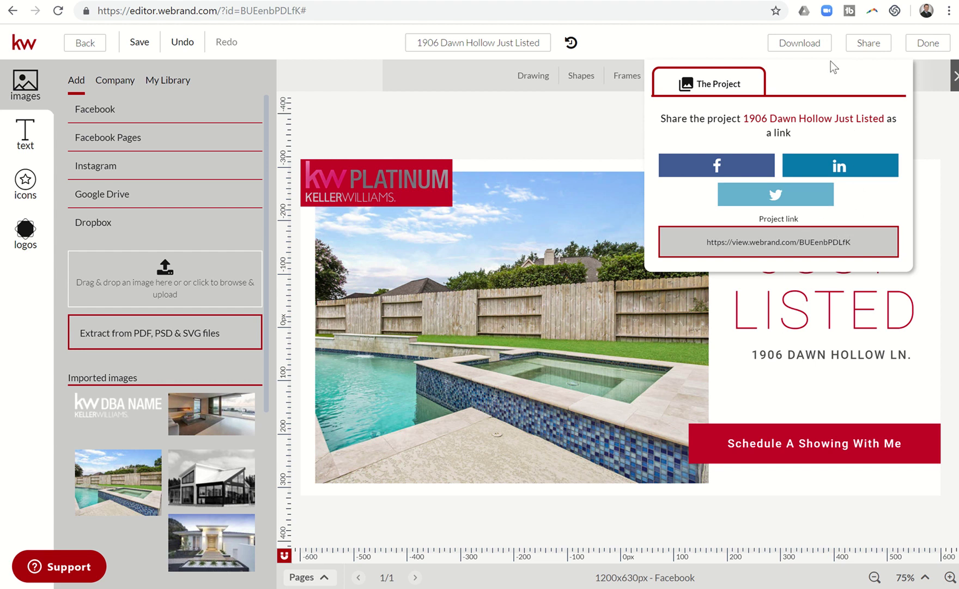
pyautogui.click(574, 124)
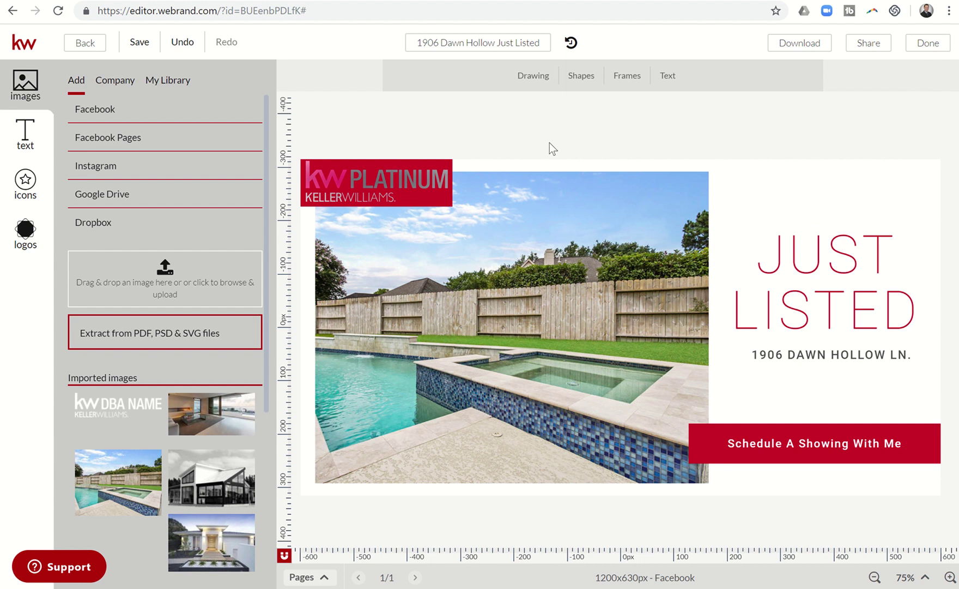
# Step: Finish editing the design with Done
pyautogui.click(925, 48)
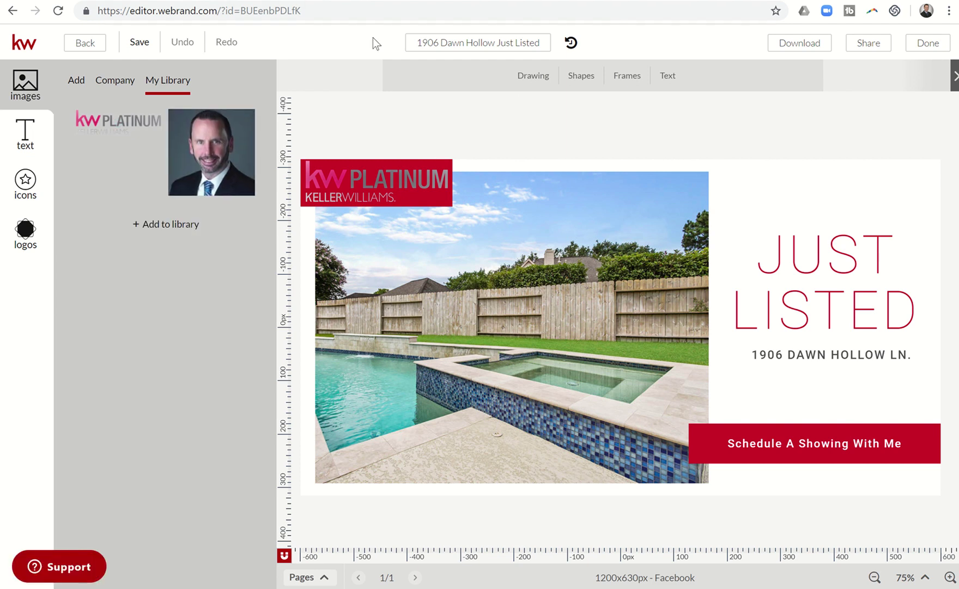
# Step: Exit the finished 1906 Dawn Hollow Just Listed design back to My Templates with Done
pyautogui.click(920, 45)
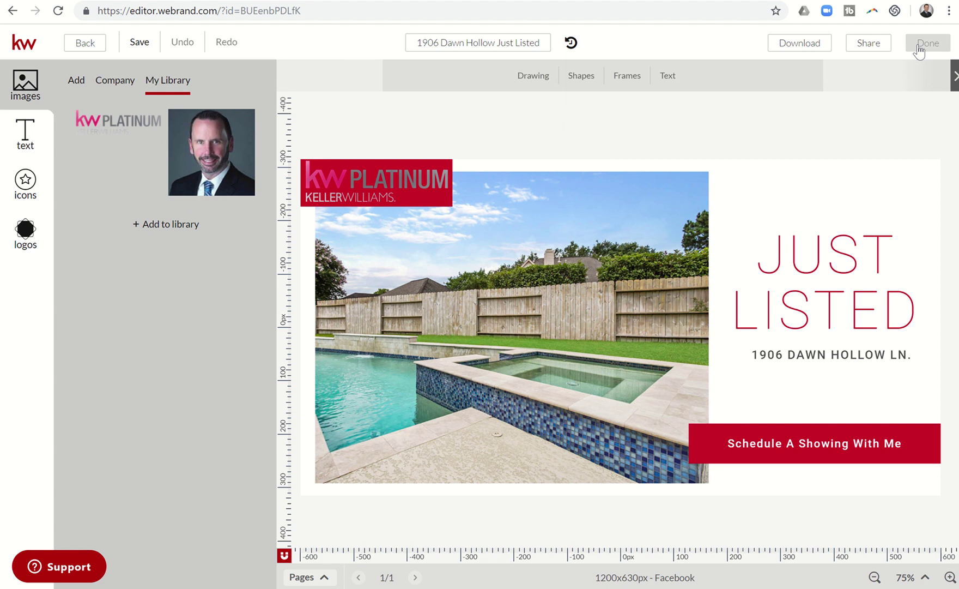